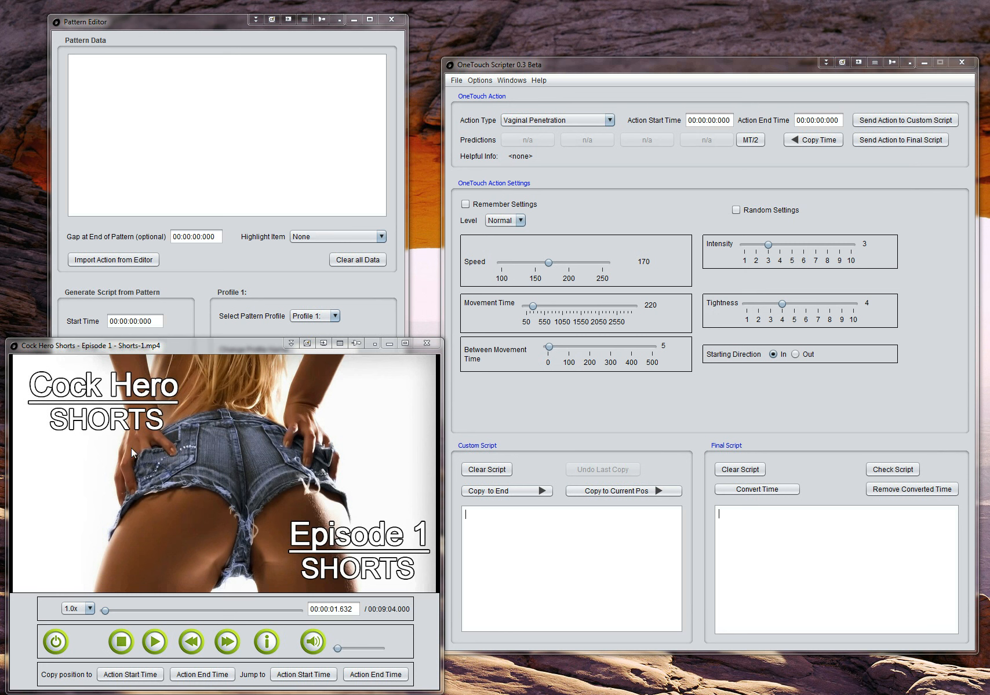
# Step: Jump the video to position 00:02:19.320
pyautogui.click(345, 612)
pyautogui.write('00:02:19.320')
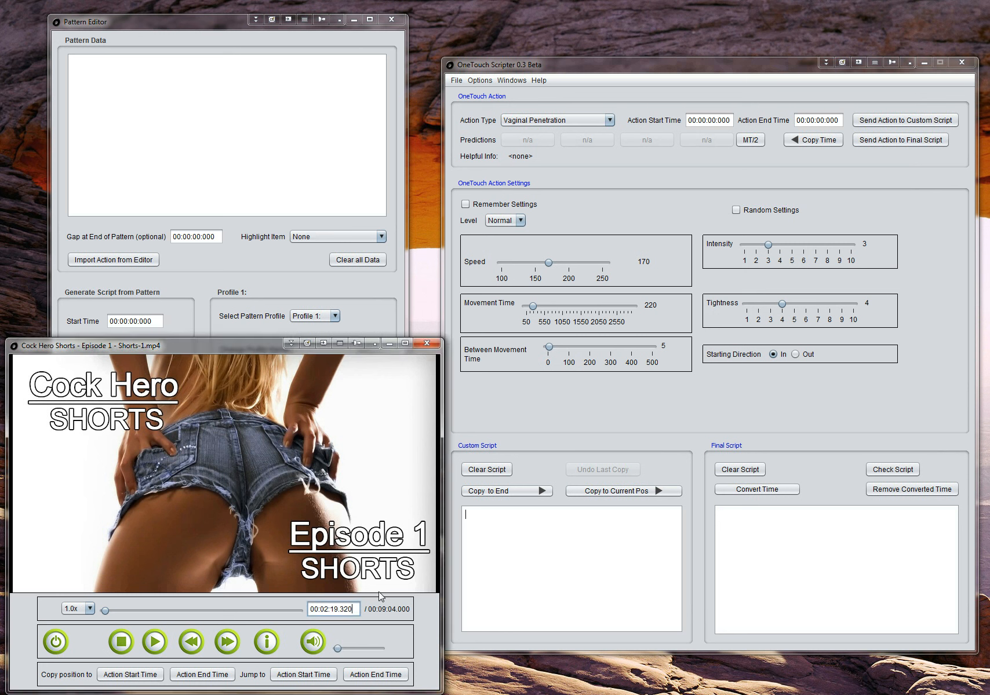
pyautogui.press('Return')
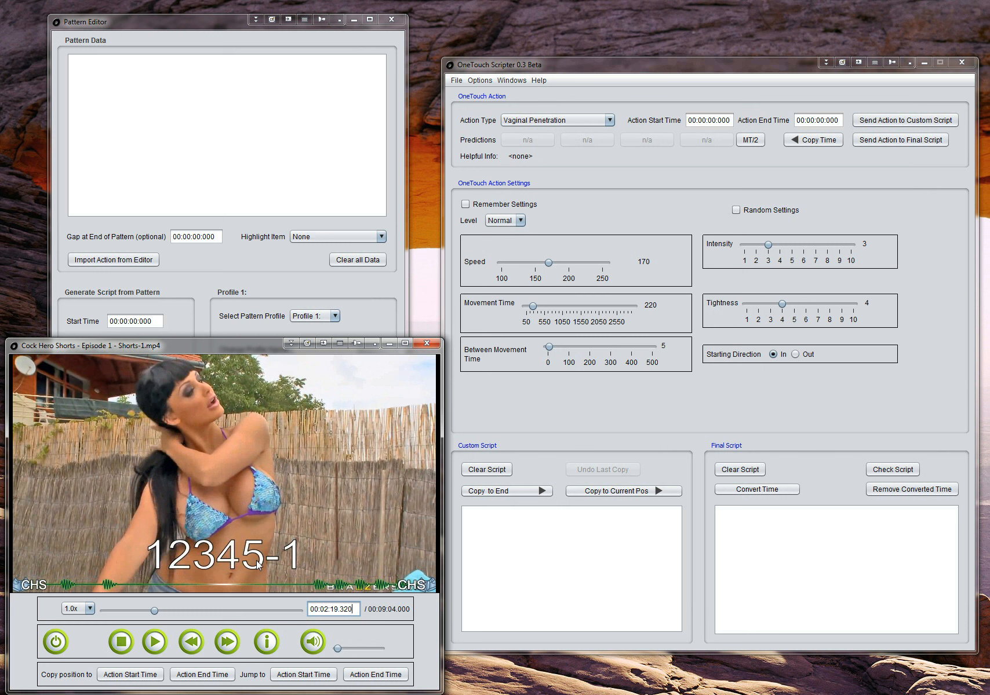
# Step: Advance the video to the first beat at 00:02:20.409 and copy that position as the action start time
pyautogui.click(238, 646)
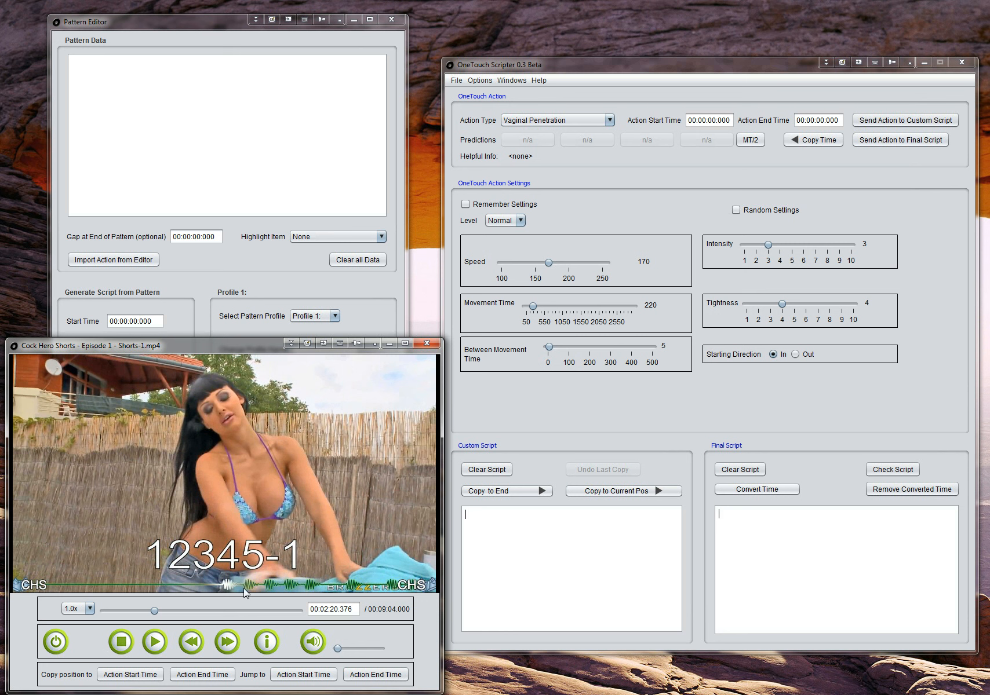
pyautogui.click(232, 645)
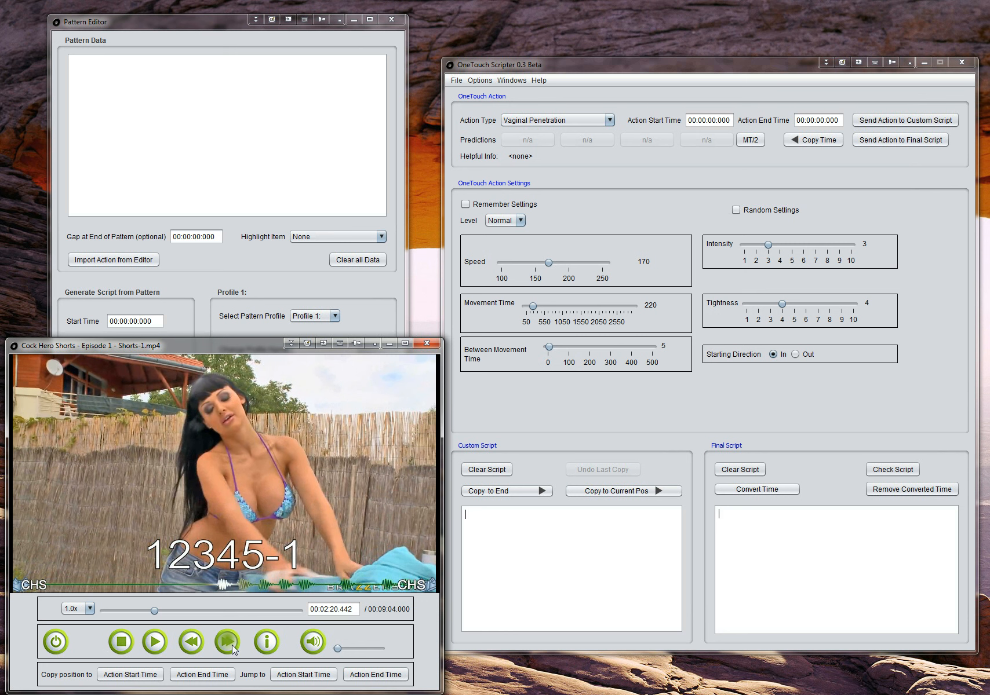
pyautogui.click(197, 647)
pyautogui.click(144, 675)
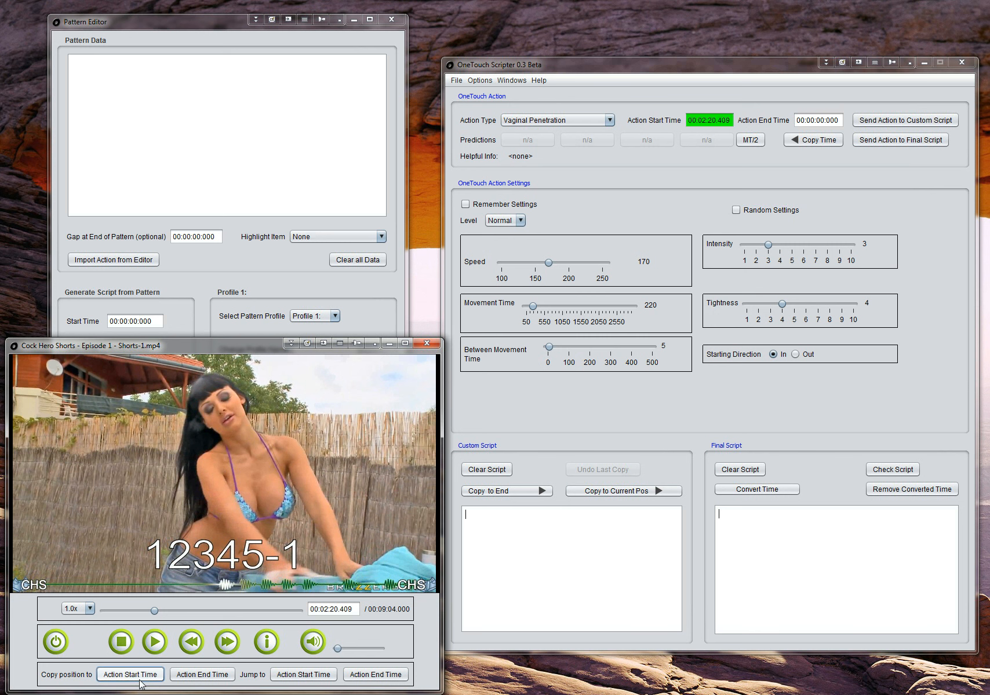
# Step: Advance the video to the second beat at 00:02:20.607 and copy that position as the action end time
pyautogui.click(228, 646)
pyautogui.click(227, 646)
pyautogui.click(227, 646)
pyautogui.click(227, 646)
pyautogui.click(228, 646)
pyautogui.click(227, 646)
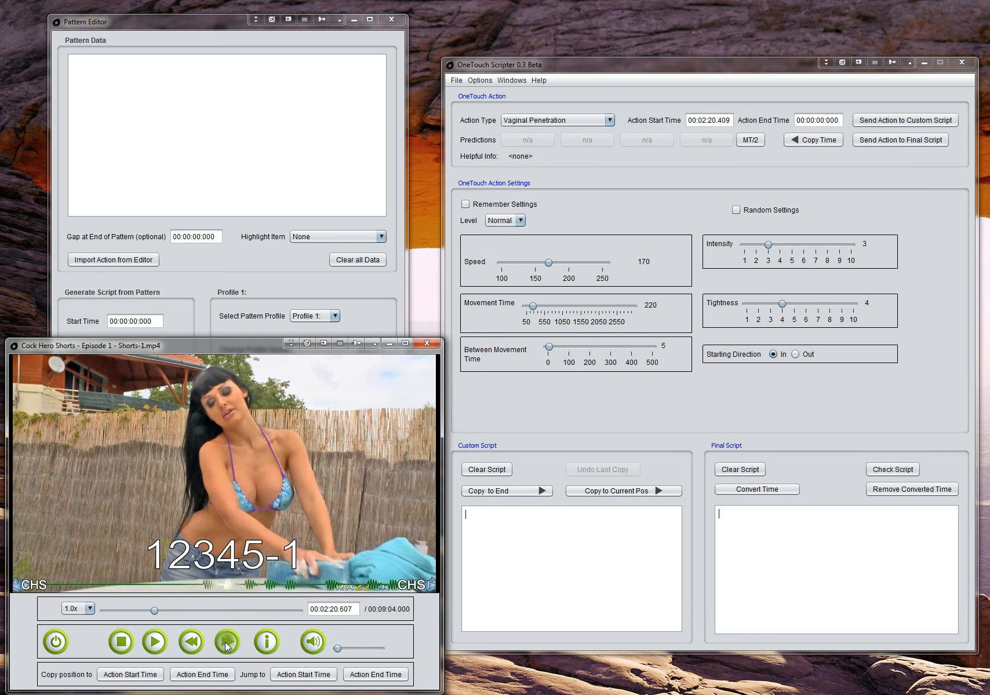
pyautogui.click(211, 675)
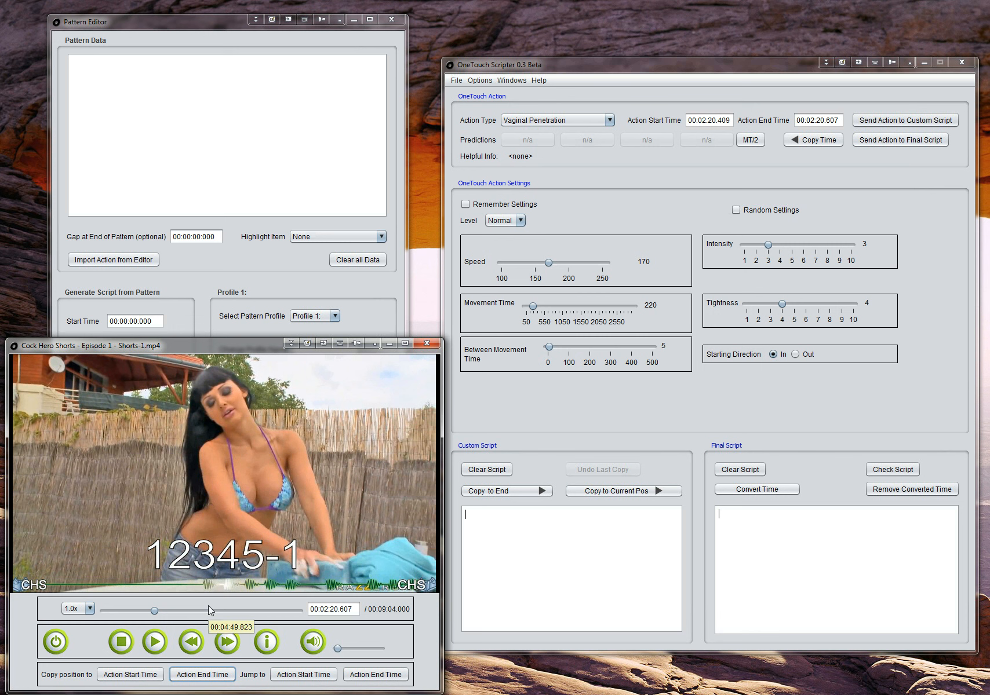
# Step: Set the Vaginal Penetration action's movement time to 99, half the interval between its start and end times
pyautogui.click(755, 142)
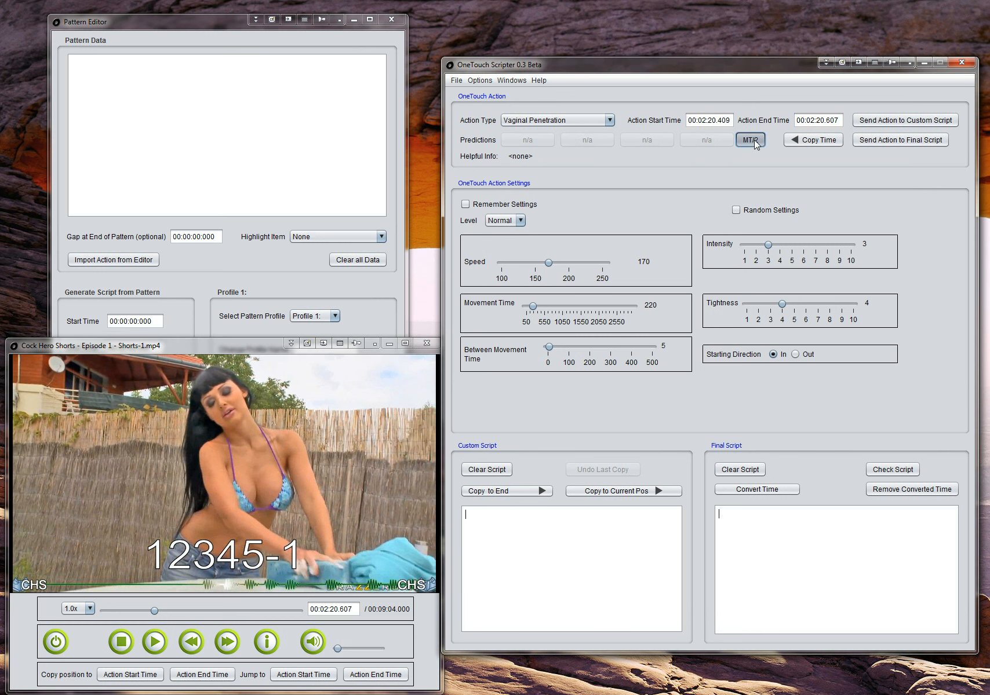
pyautogui.click(574, 119)
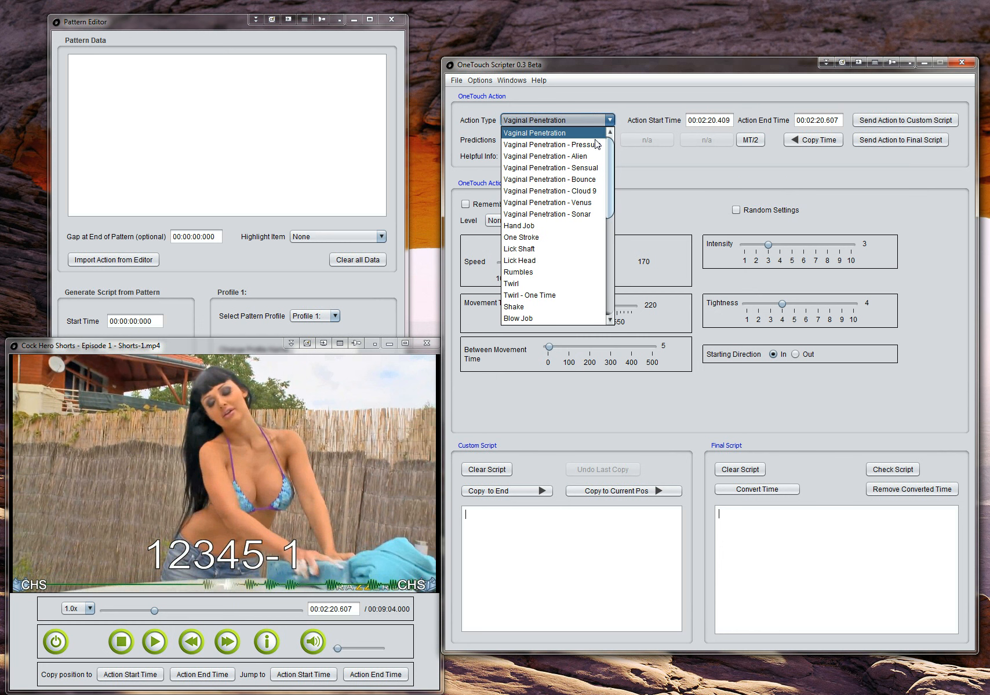
pyautogui.click(649, 99)
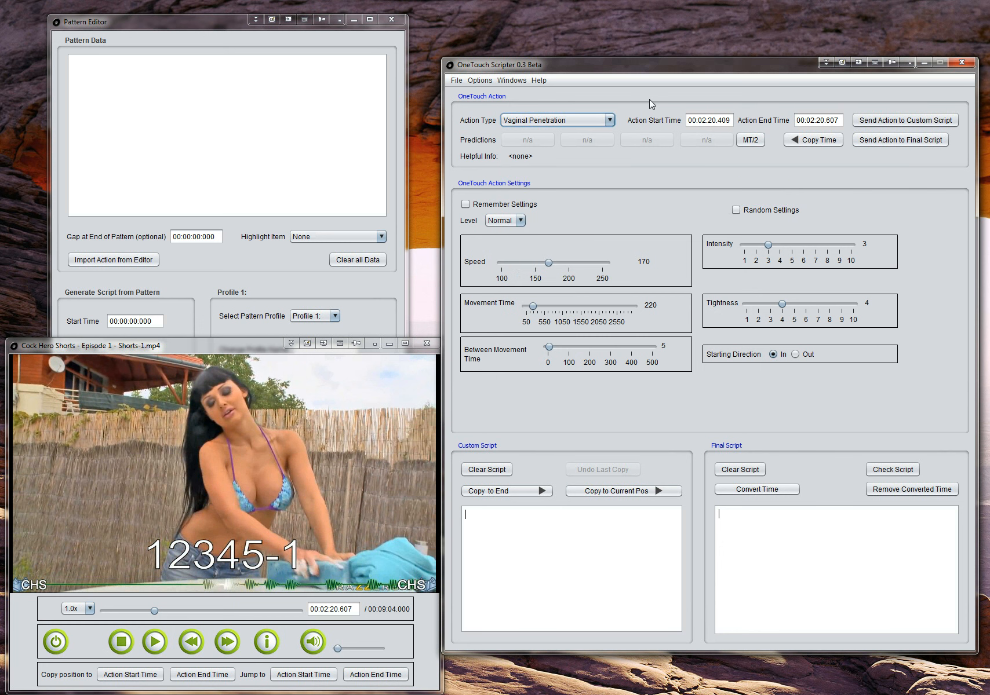
pyautogui.click(751, 140)
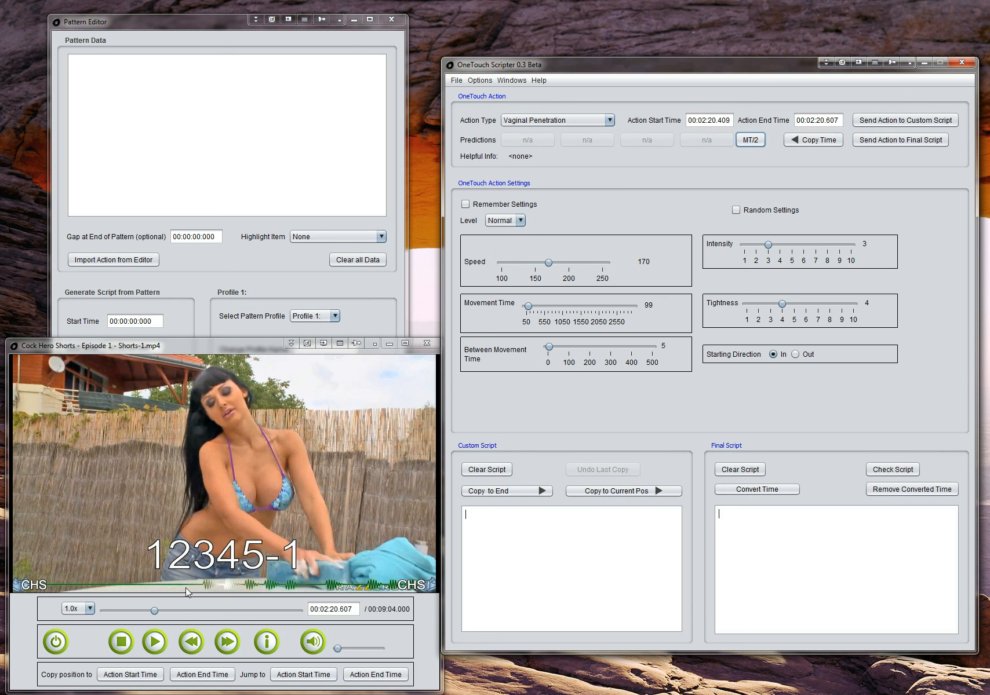
# Step: Set the action end time to the video position 00:02:21.432 and import the action into the pattern data
pyautogui.click(235, 642)
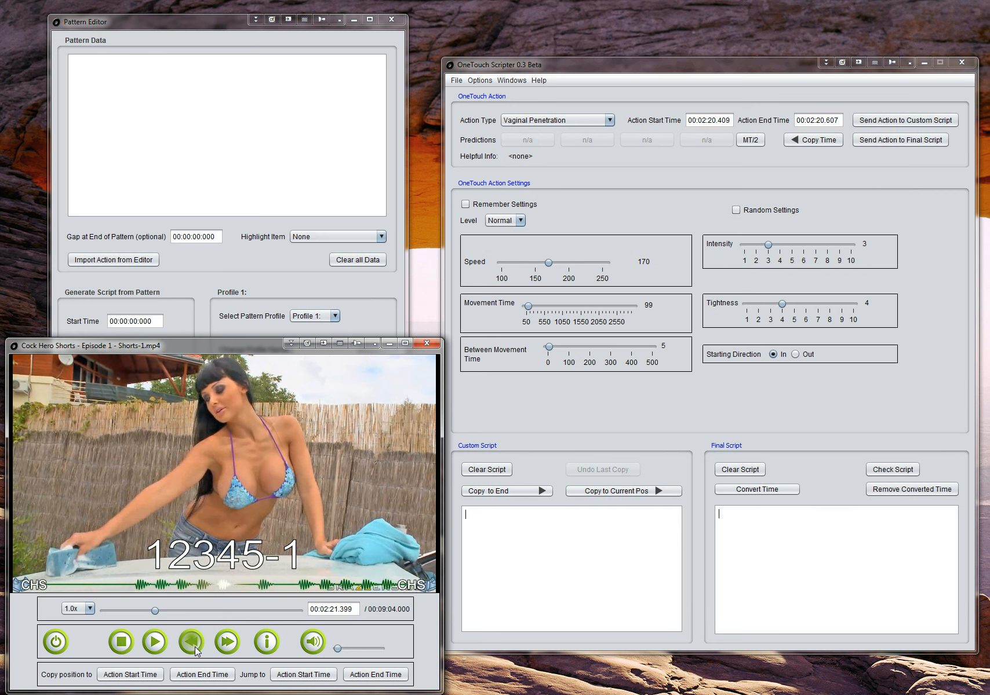
pyautogui.click(195, 646)
pyautogui.click(226, 645)
pyautogui.click(202, 674)
pyautogui.click(242, 181)
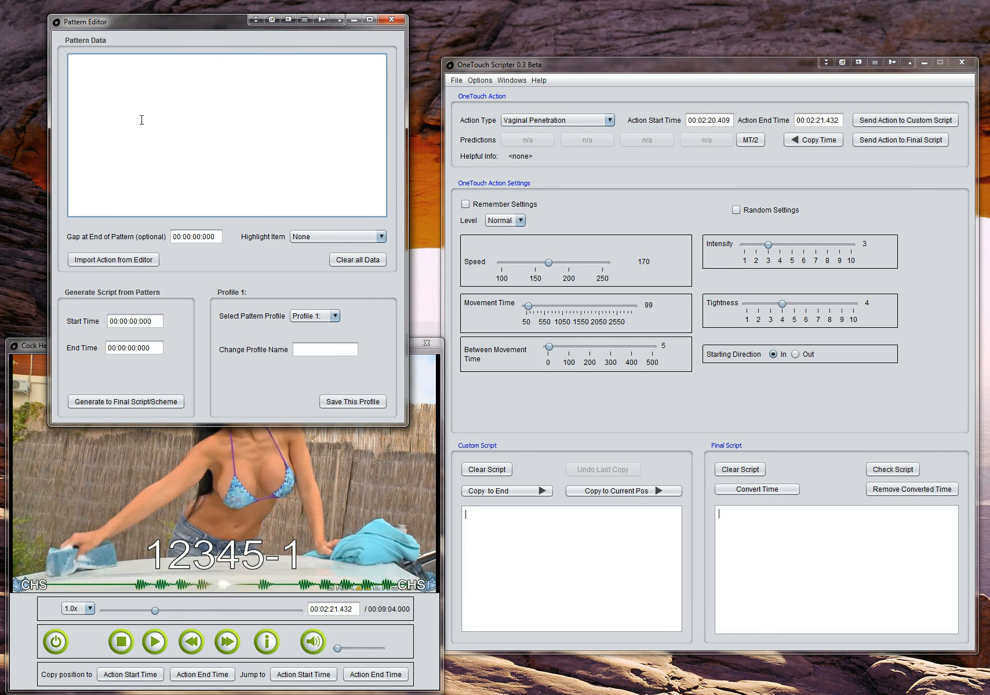
pyautogui.click(125, 260)
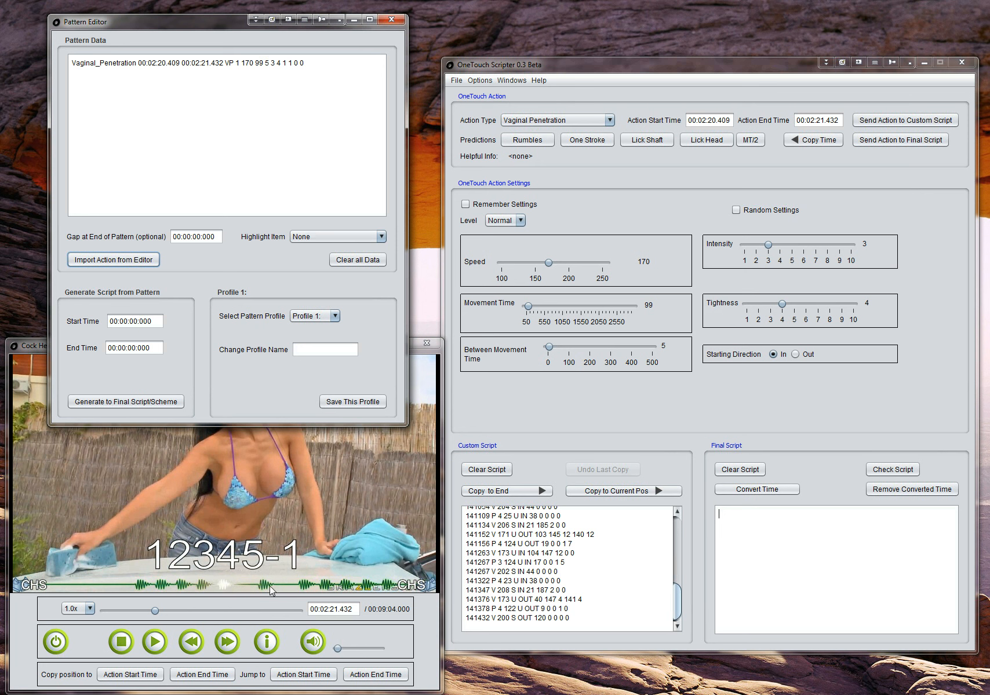
# Step: Reuse the previous end time 00:02:21.432 as the action start time and set the end time from the video position 00:02:21.894
pyautogui.click(230, 641)
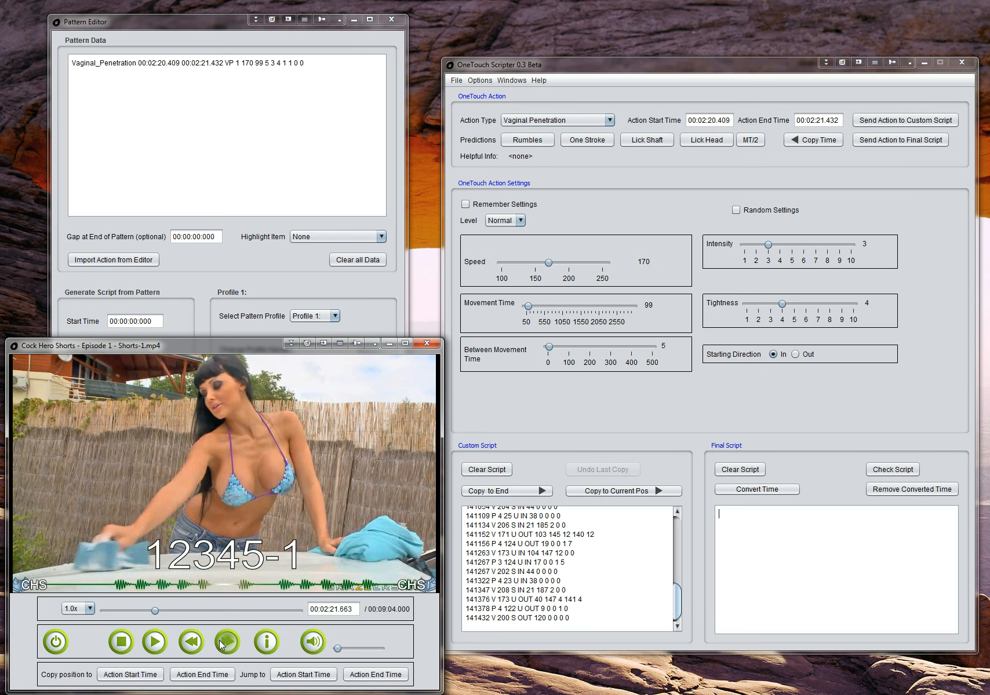
pyautogui.click(833, 136)
pyautogui.click(220, 641)
pyautogui.click(220, 642)
pyautogui.click(221, 642)
pyautogui.click(221, 641)
pyautogui.click(221, 641)
pyautogui.click(221, 641)
pyautogui.click(221, 642)
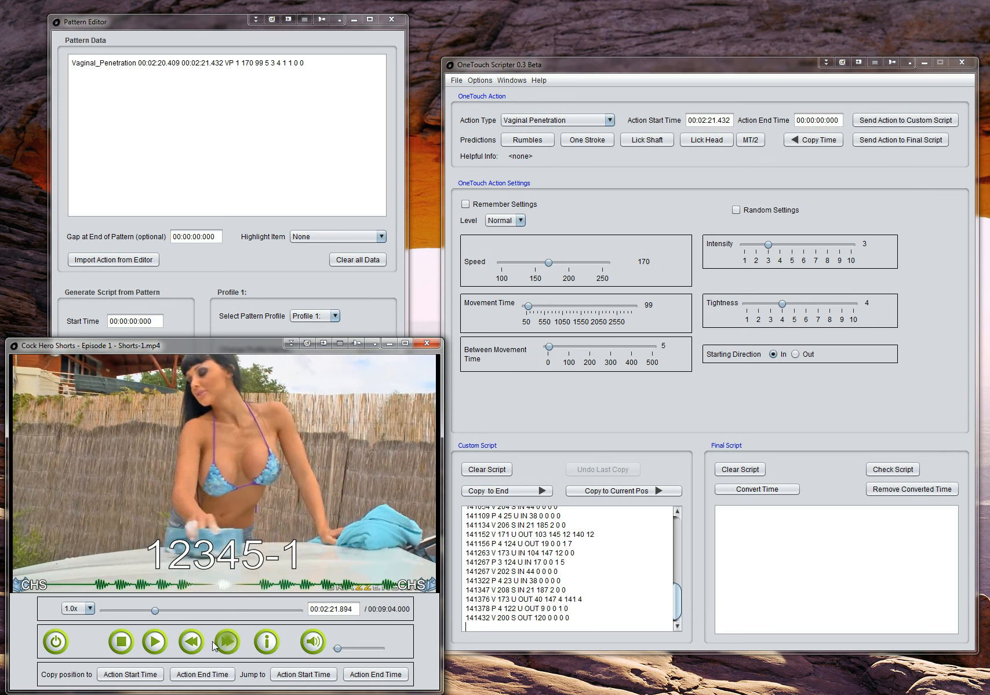
pyautogui.click(201, 675)
# Step: Change the action type to Blow Job and set its movement time to 231, half the action's duration
pyautogui.click(591, 121)
pyautogui.scroll(-3, 557, 191)
pyautogui.scroll(2, 552, 194)
pyautogui.scroll(1, 550, 220)
pyautogui.scroll(-1, 551, 223)
pyautogui.click(527, 283)
pyautogui.click(746, 141)
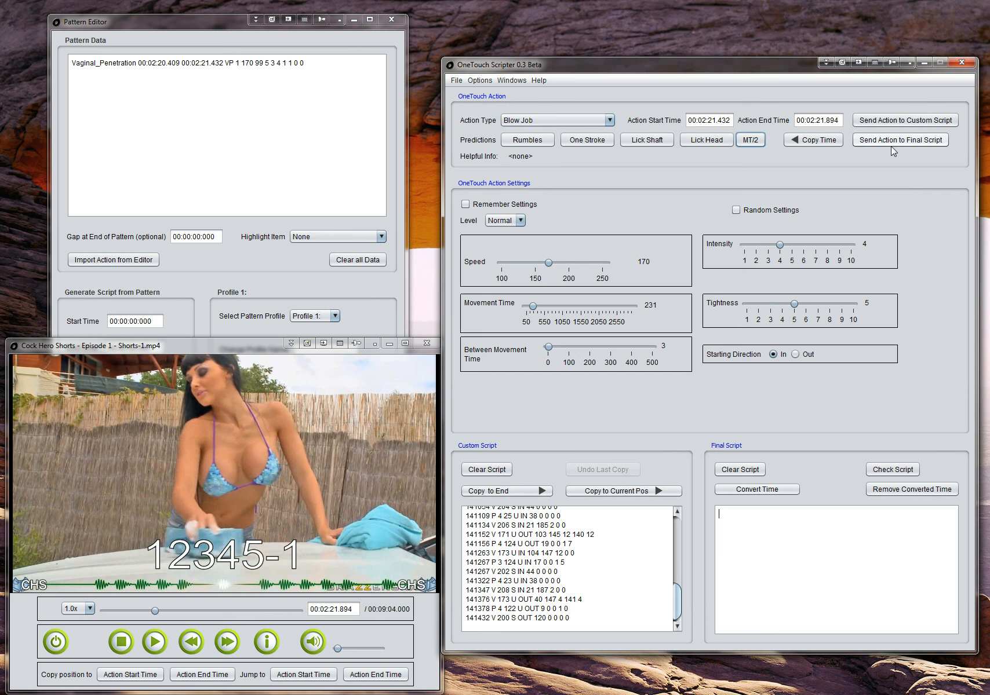
# Step: Set the starting direction to Out and import the action into the pattern data
pyautogui.click(795, 354)
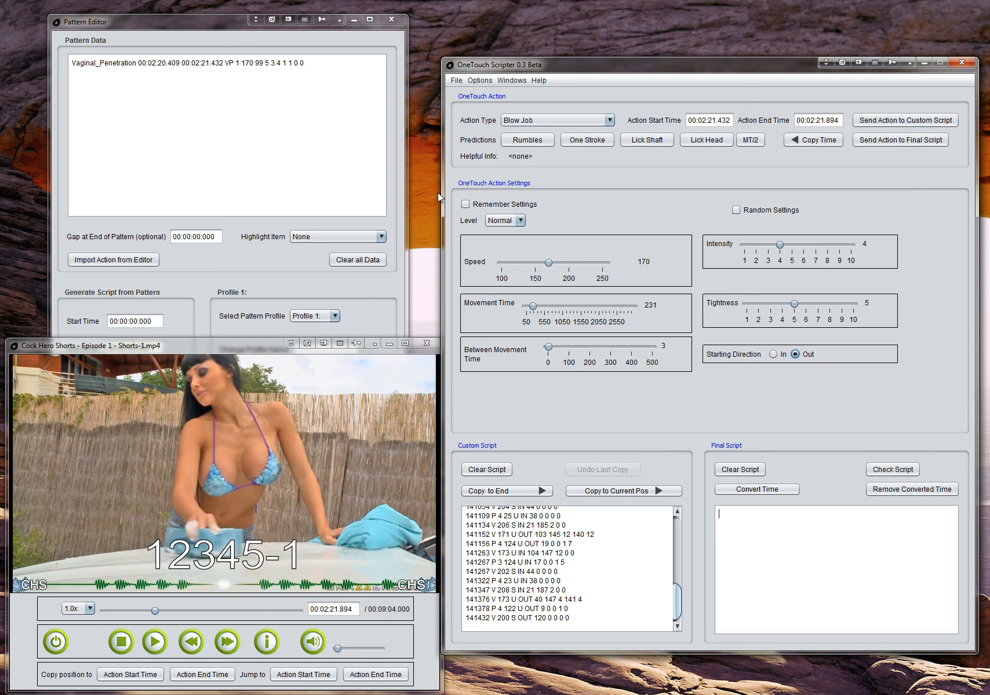
pyautogui.click(126, 265)
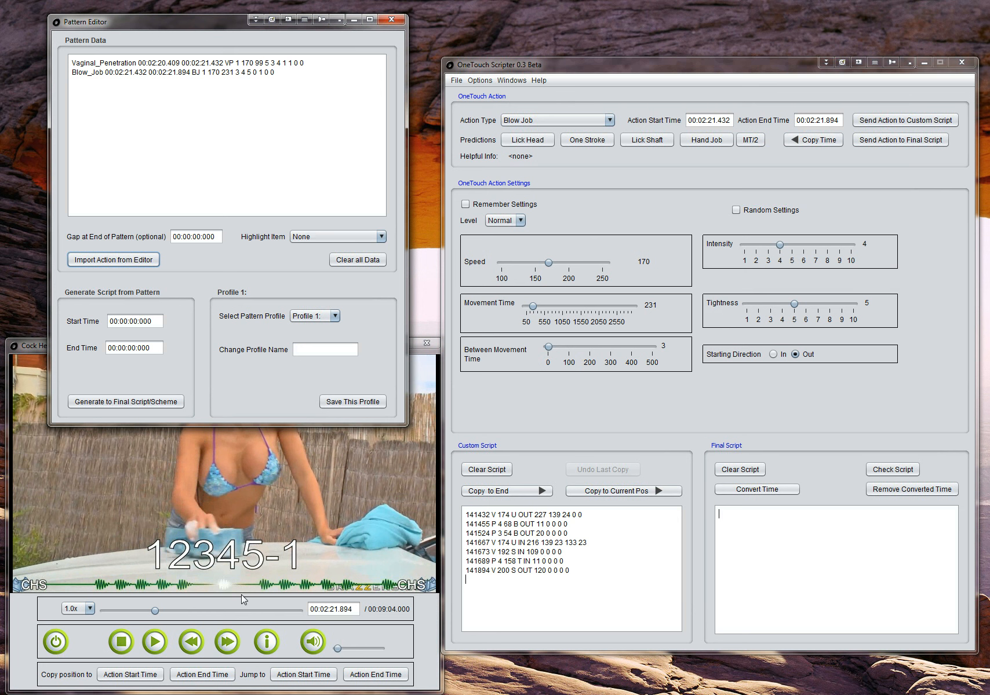
pyautogui.click(269, 602)
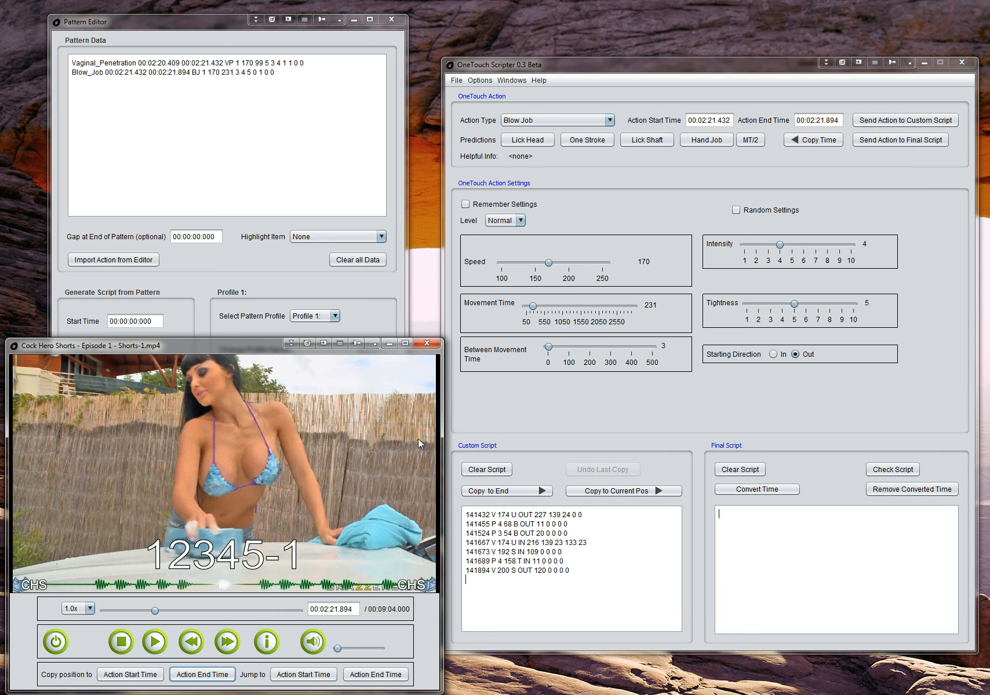
# Step: Carry the end time over as the new action start time and advance the video to the next beat at 00:02:22.356
pyautogui.click(810, 139)
pyautogui.click(811, 139)
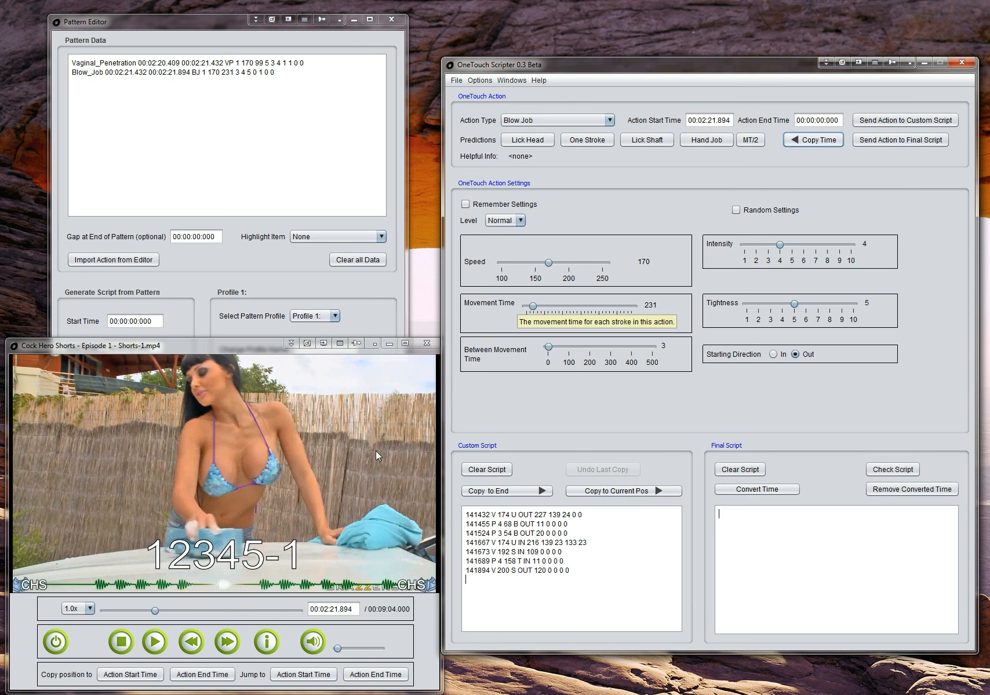
pyautogui.click(228, 645)
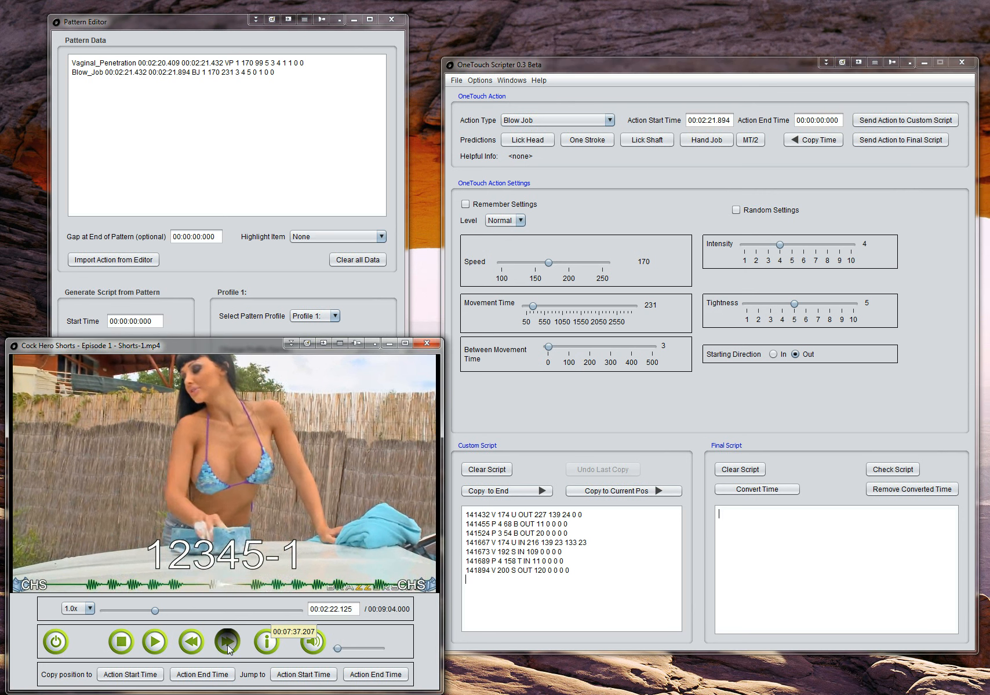
pyautogui.click(228, 646)
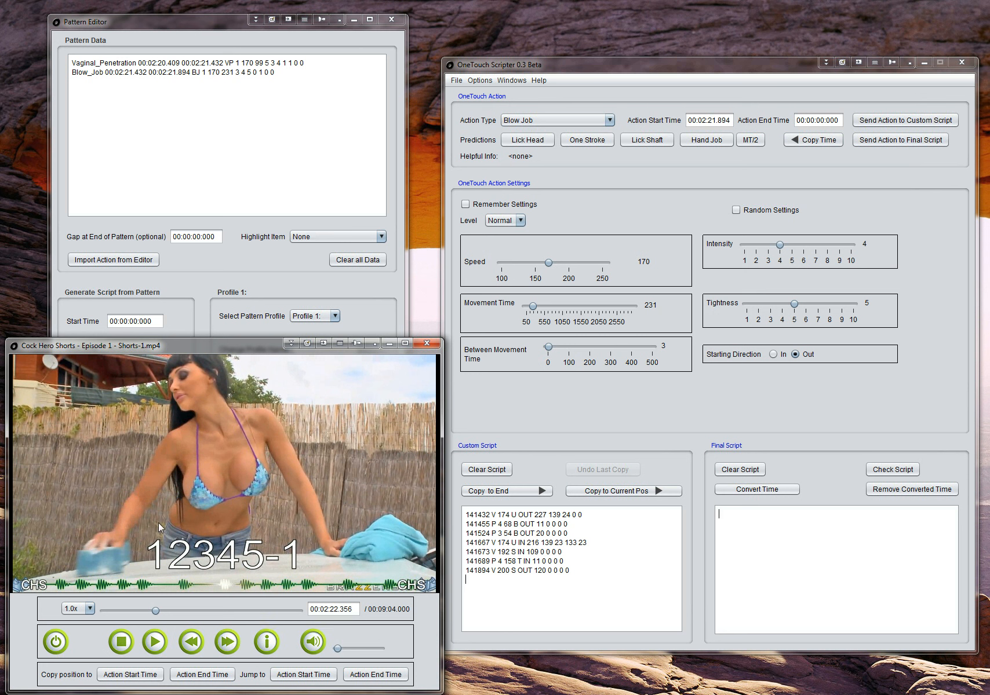
# Step: Switch to Calculator for computing the gap at the end of the pattern
pyautogui.click(518, 416)
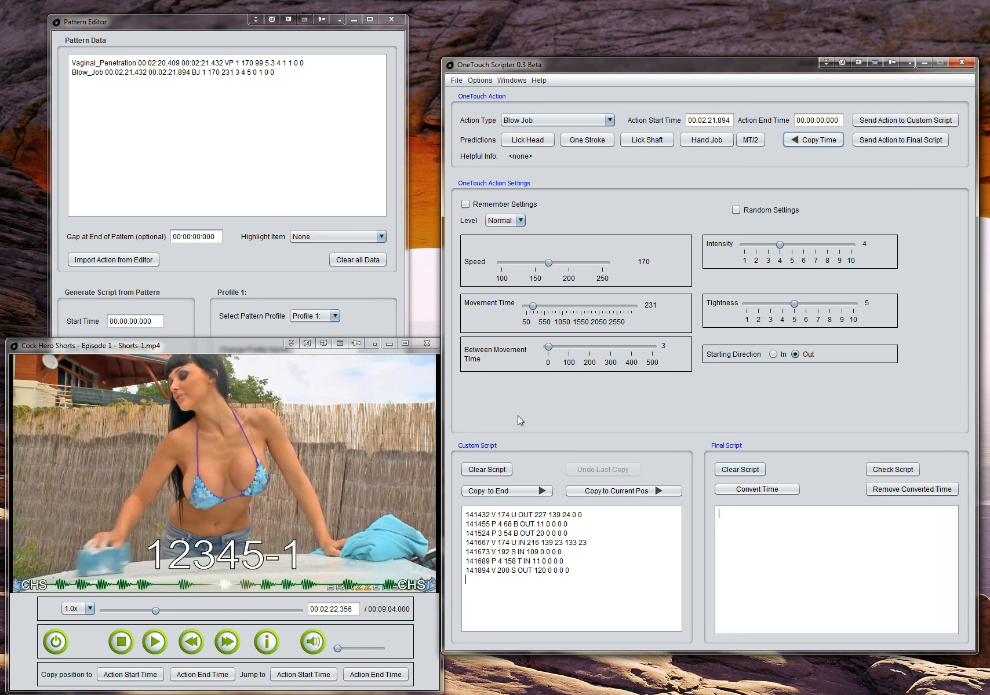
pyautogui.hotkey('alt', 'space')
pyautogui.write('calc')
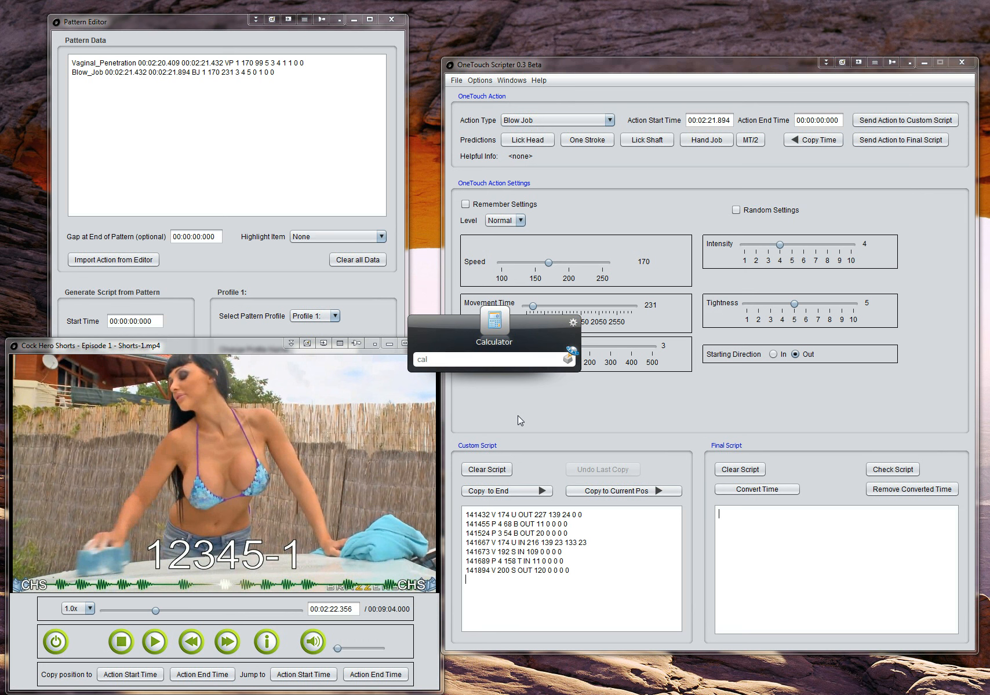
pyautogui.press('Return')
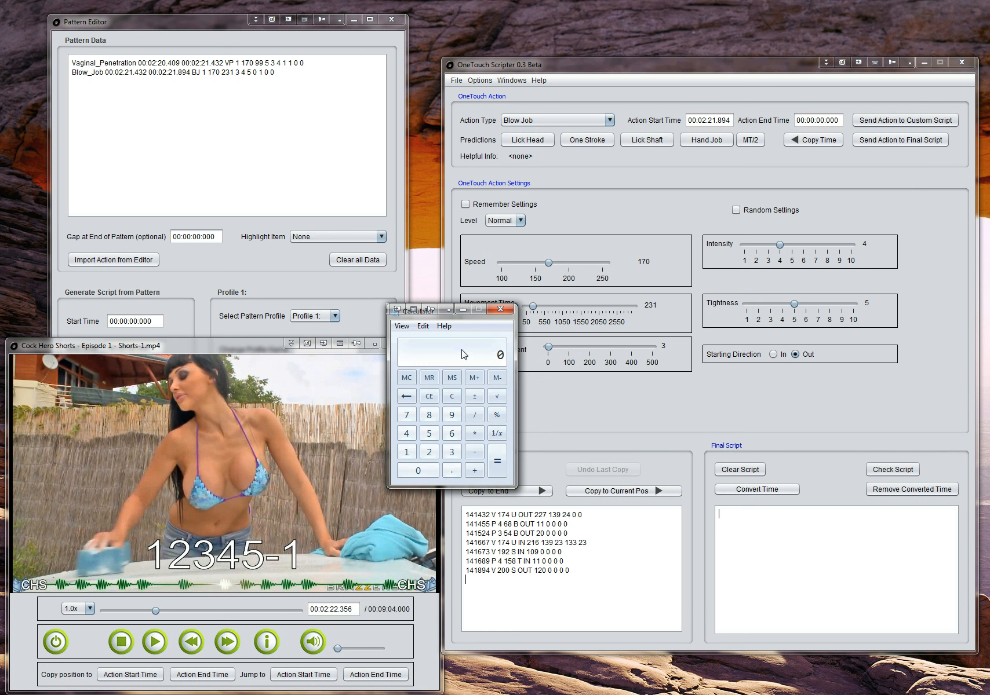
pyautogui.write('222356')
pyautogui.press('-')
pyautogui.write('222')
pyautogui.write('1894')
pyautogui.press('Return')
pyautogui.click(432, 398)
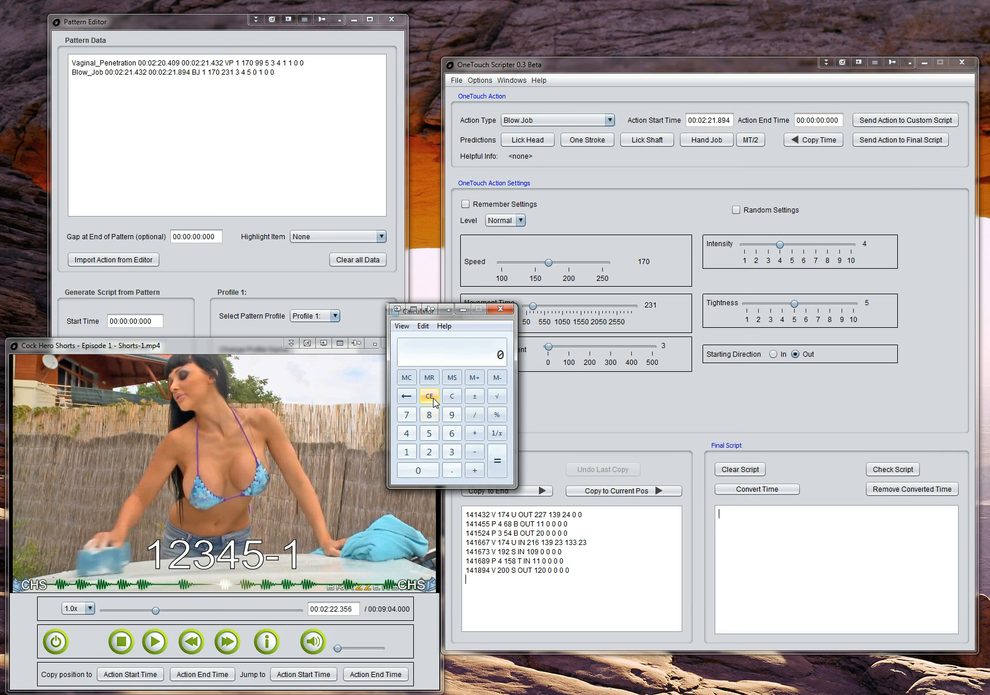
# Step: Calculate the gap between the last two beats by subtracting 221894 from 222356
pyautogui.write('222356')
pyautogui.click(475, 453)
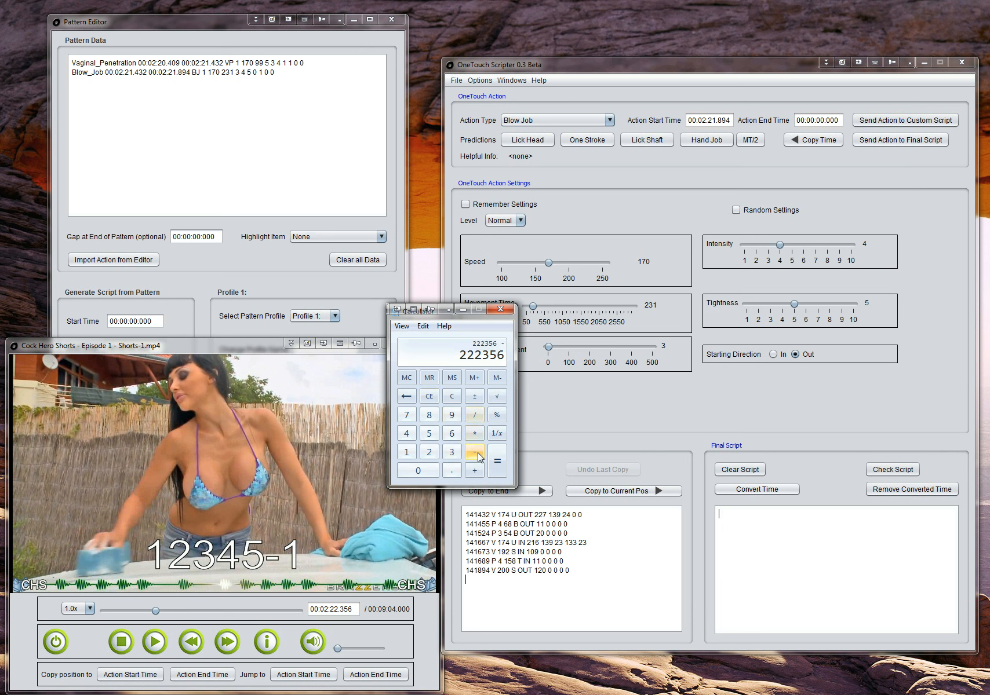
pyautogui.write('2:21.894')
pyautogui.press('Return')
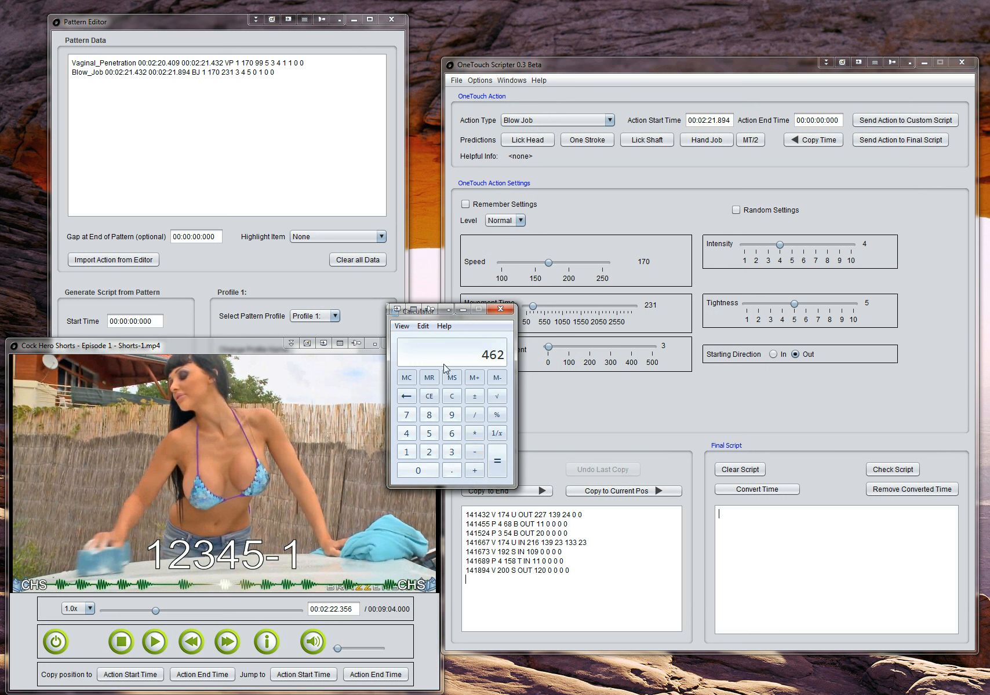
# Step: Set the gap at the end of the pattern to 00:00:00:462
pyautogui.click(209, 237)
pyautogui.click(209, 237)
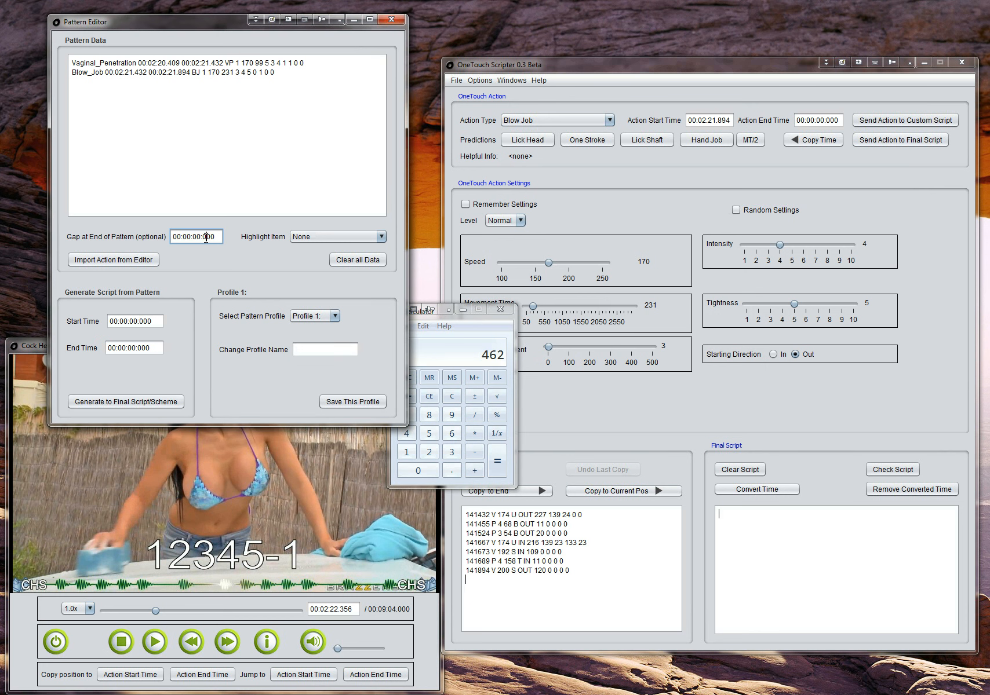
pyautogui.moveTo(202, 238); pyautogui.dragTo(214, 237)
pyautogui.write('4')
# Step: Name pattern profile 1 "12345-1" and save it
pyautogui.click(307, 319)
pyautogui.click(374, 293)
pyautogui.click(325, 354)
pyautogui.write('12345-1')
pyautogui.click(374, 403)
pyautogui.click(250, 245)
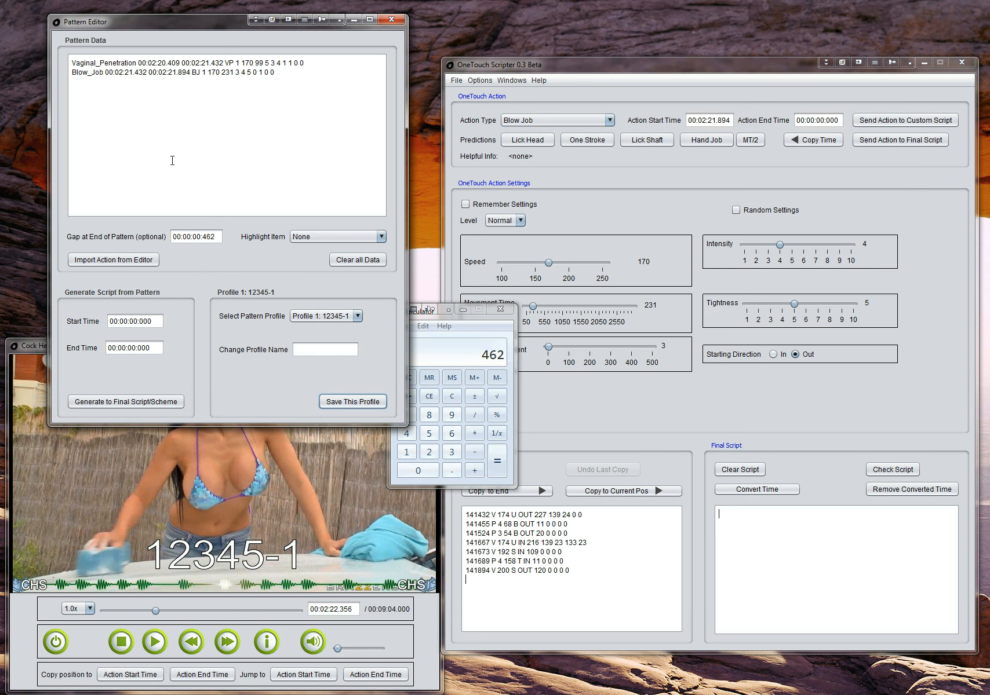
# Step: Return the video to the first beat at 00:02:20.442 and copy that time into the pattern's script start time
pyautogui.click(190, 645)
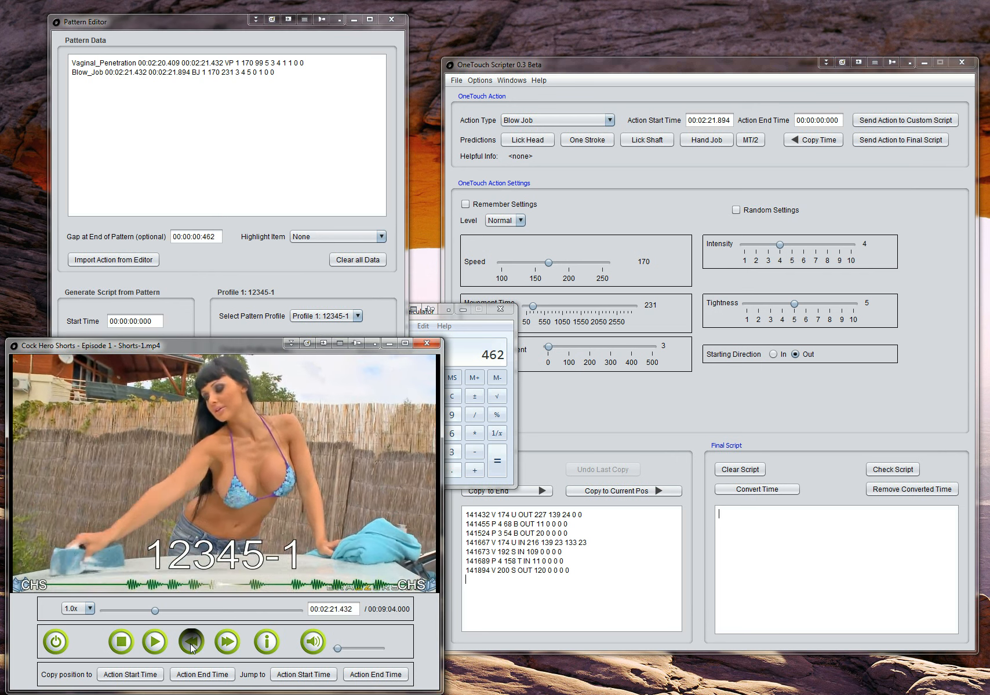
pyautogui.click(190, 644)
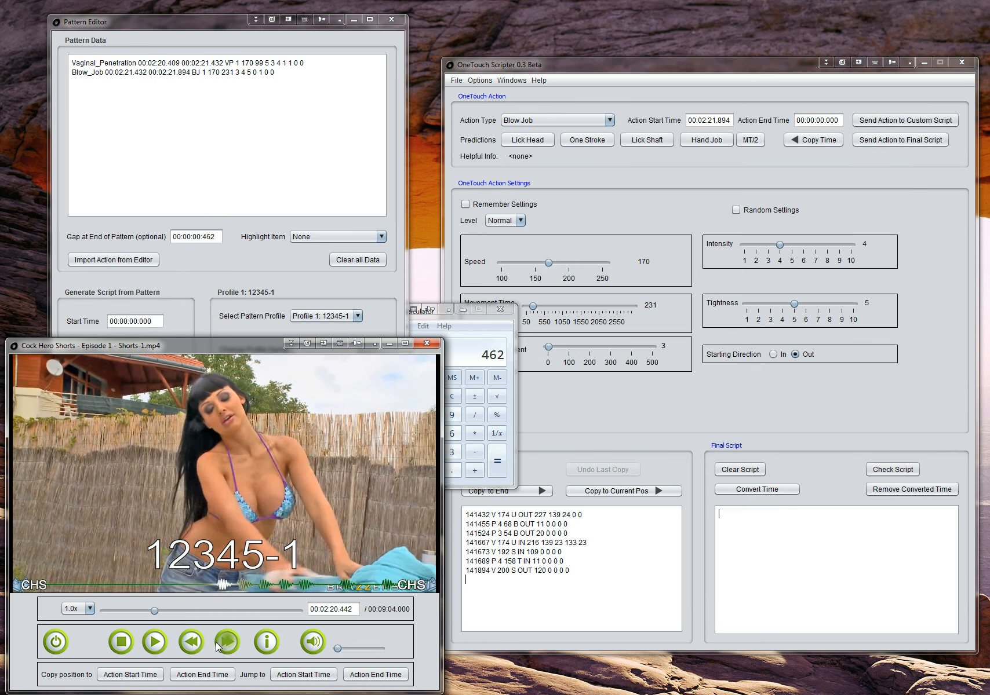
pyautogui.tripleClick(344, 612)
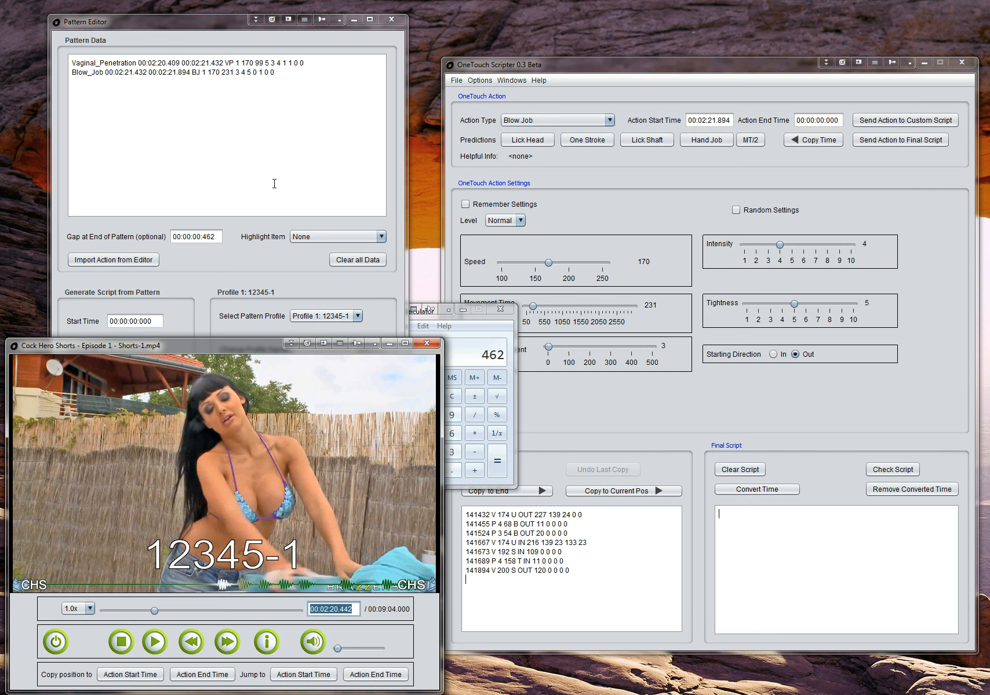
pyautogui.click(245, 270)
pyautogui.hotkey('ctrl', 'v')
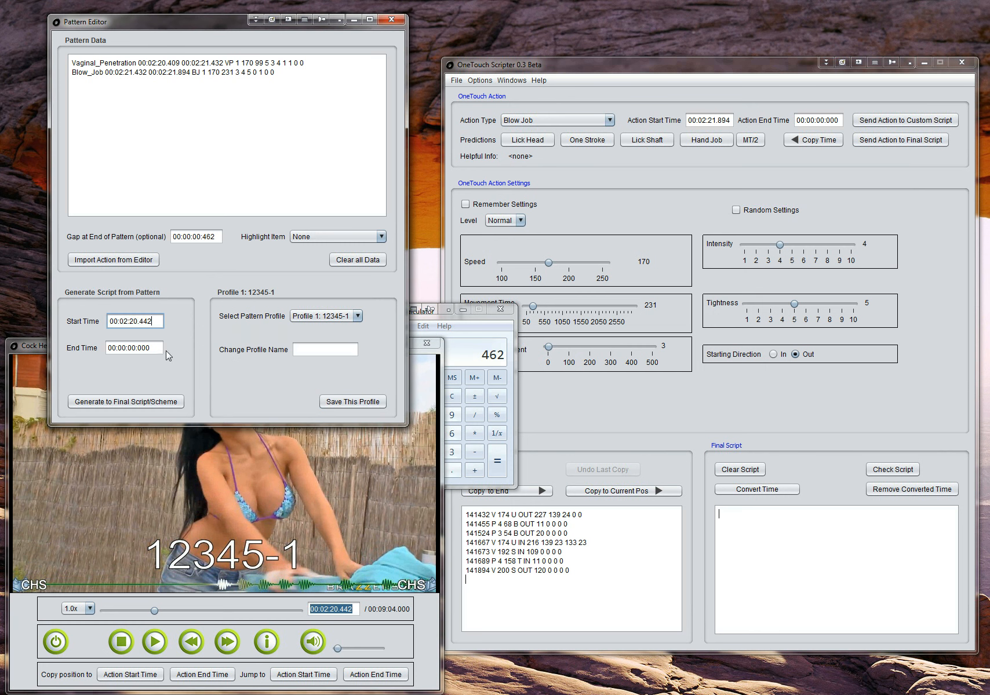
# Step: Advance the video to the end of the 12345-1 section at 00:02:50.866 and copy that time into the pattern's script end time
pyautogui.click(157, 611)
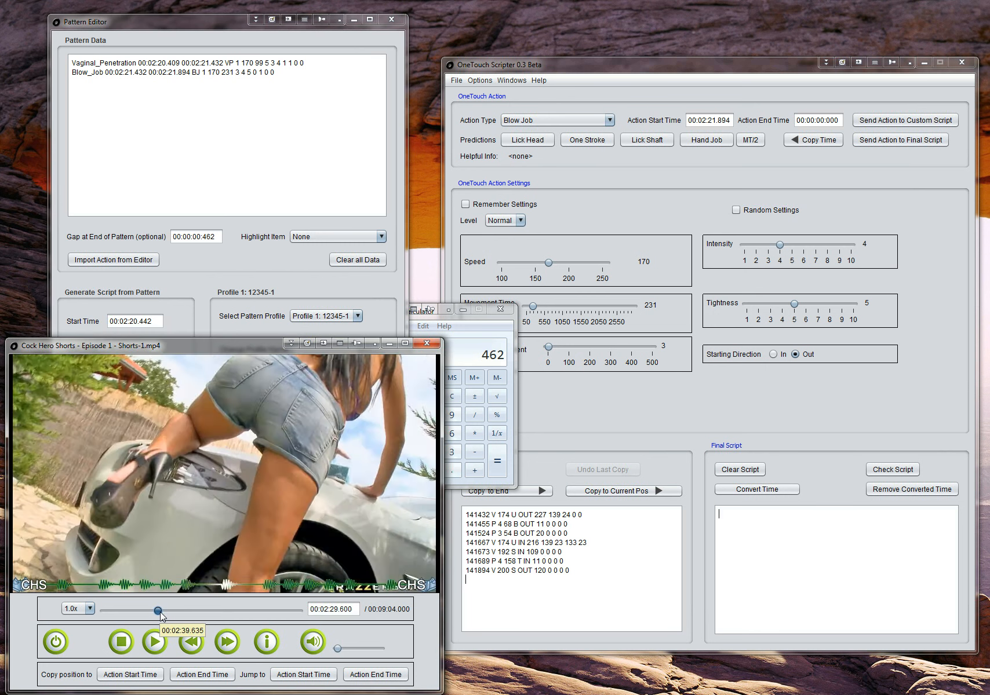
pyautogui.click(166, 611)
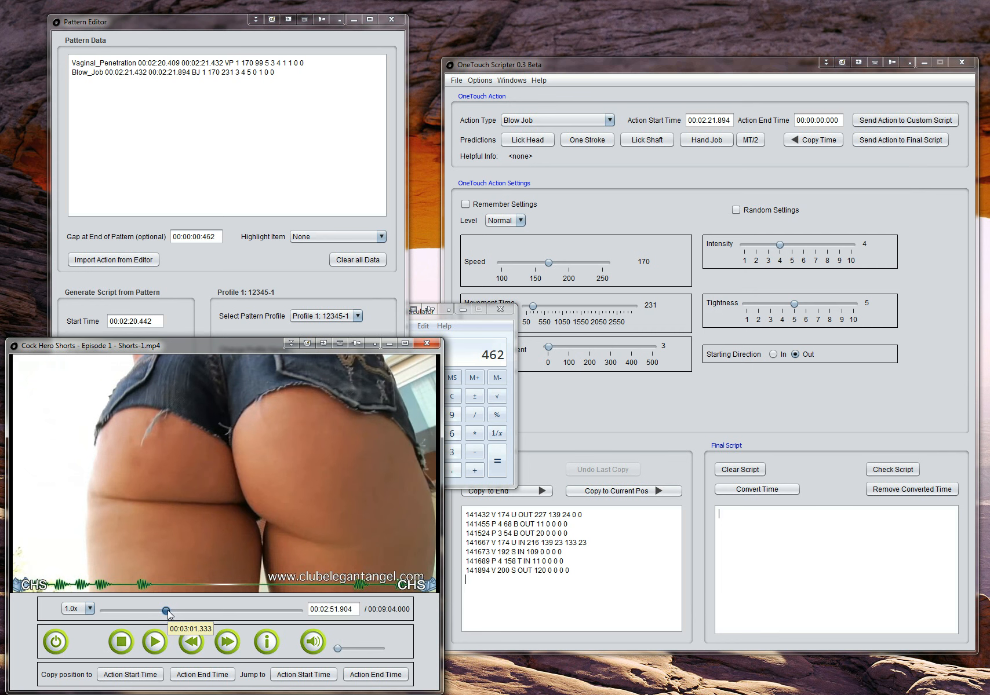
pyautogui.click(167, 612)
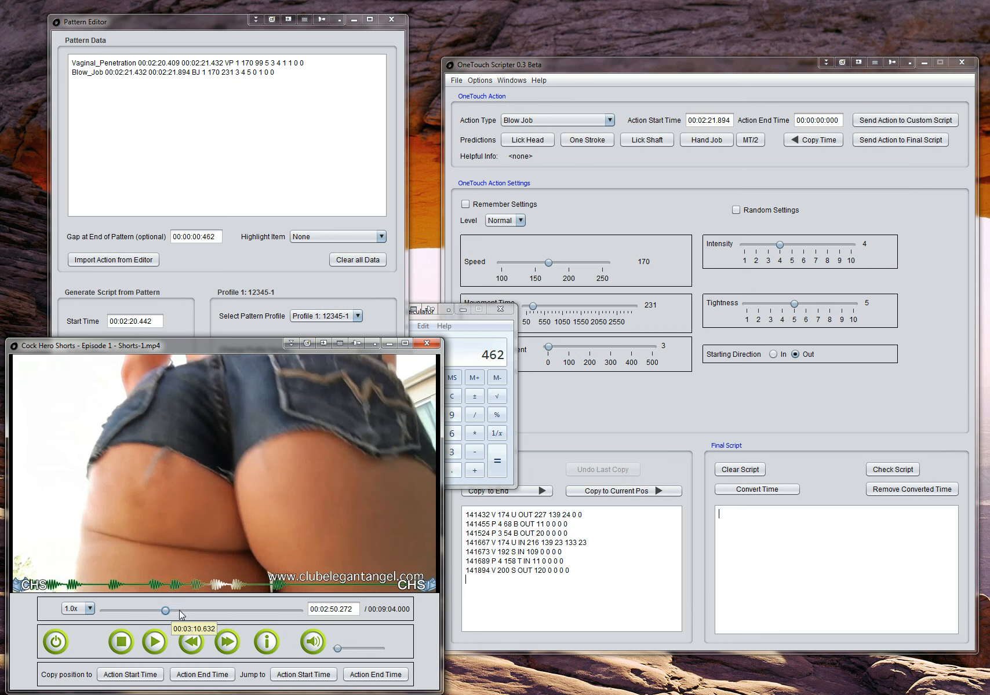
pyautogui.click(233, 643)
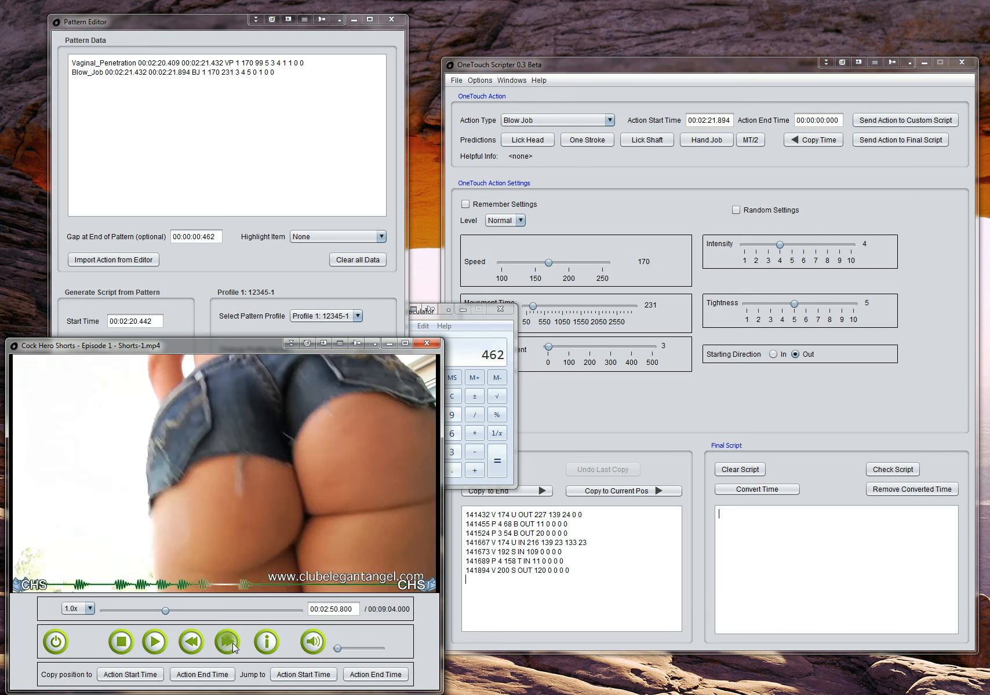
pyautogui.doubleClick(345, 609)
pyautogui.hotkey('ctrl', 'c')
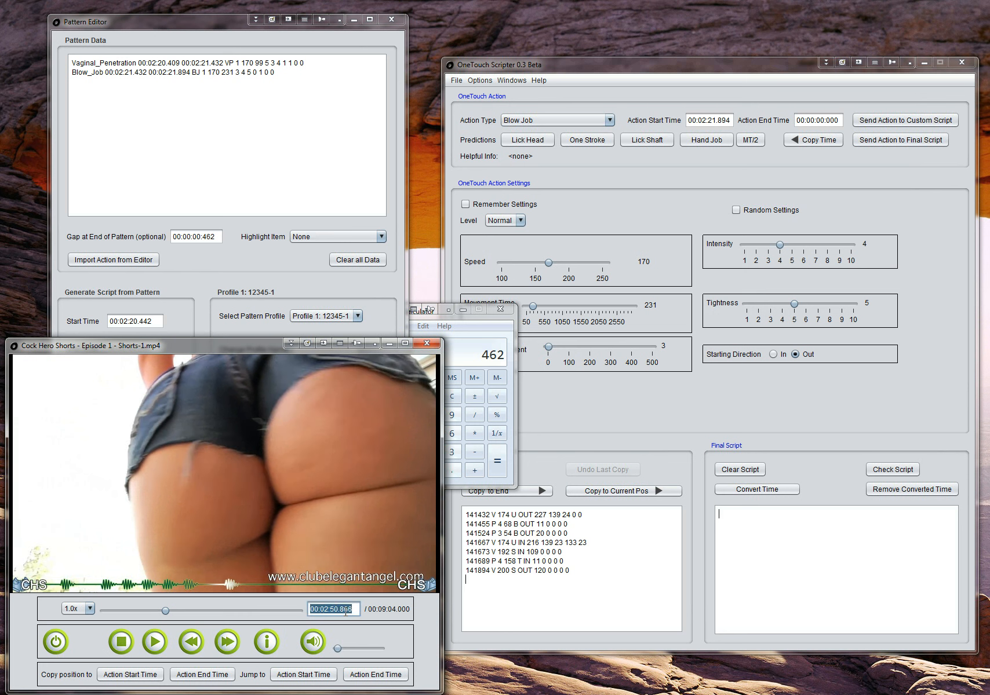
pyautogui.click(193, 280)
pyautogui.tripleClick(161, 349)
pyautogui.hotkey('ctrl', 'v')
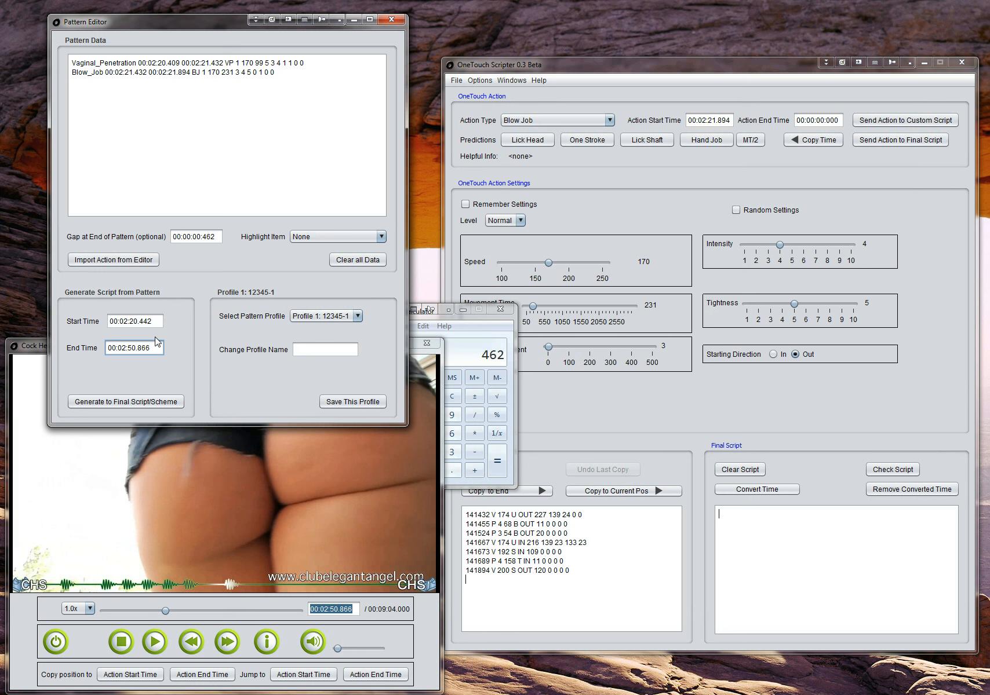
# Step: Generate the final script from the pattern, move the calculator off the script area, and review the generated lines from beginning to end
pyautogui.click(116, 404)
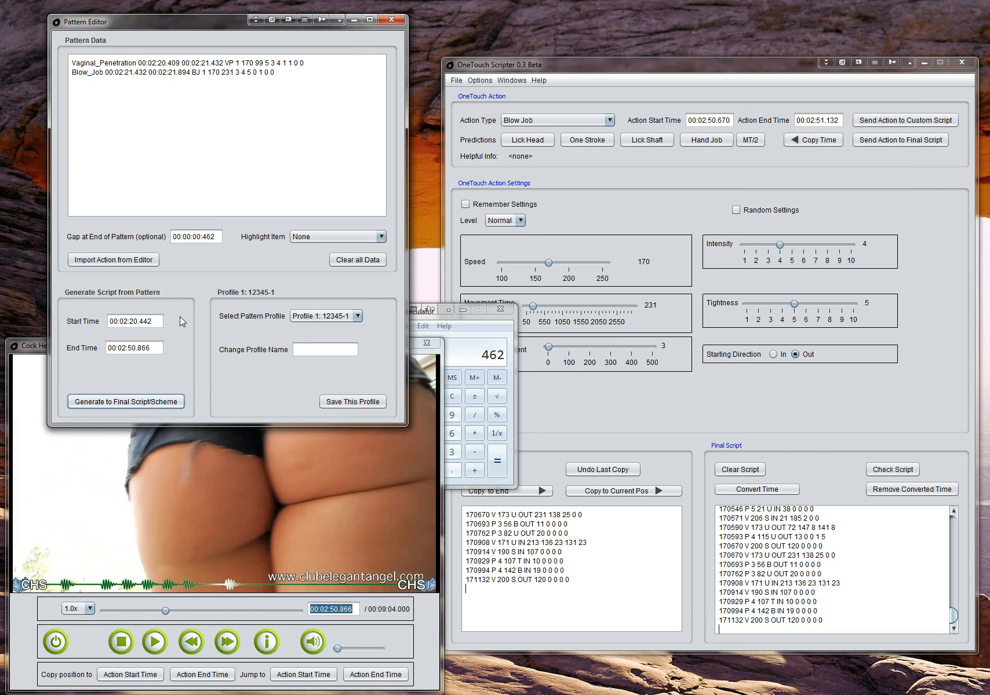
pyautogui.click(476, 328)
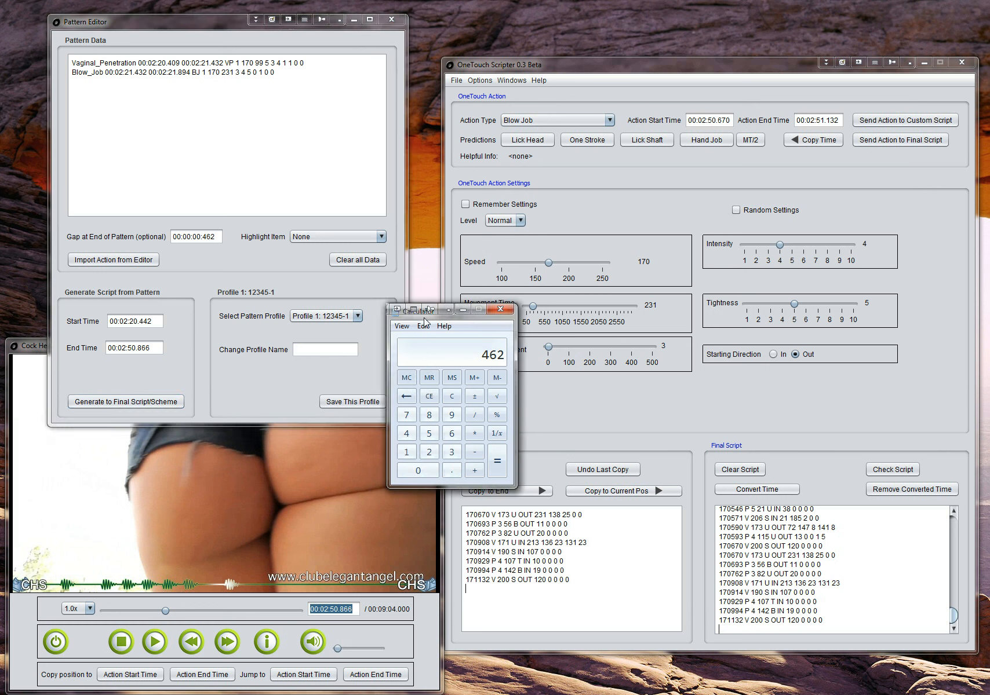
pyautogui.moveTo(426, 318); pyautogui.dragTo(462, 250)
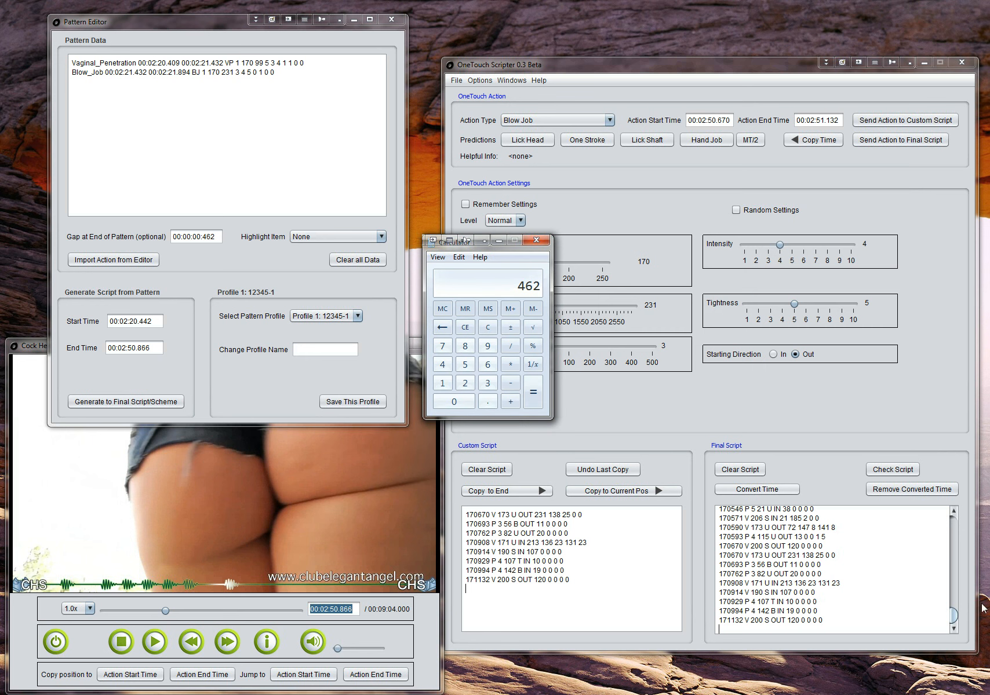
pyautogui.moveTo(955, 621); pyautogui.dragTo(953, 525)
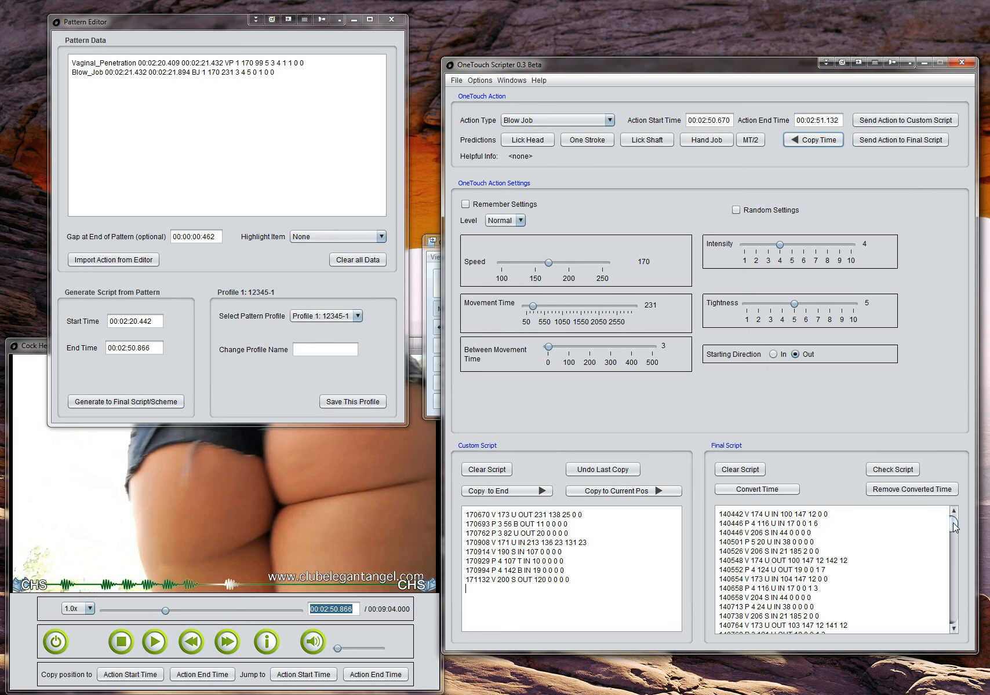
pyautogui.moveTo(952, 521); pyautogui.dragTo(956, 628)
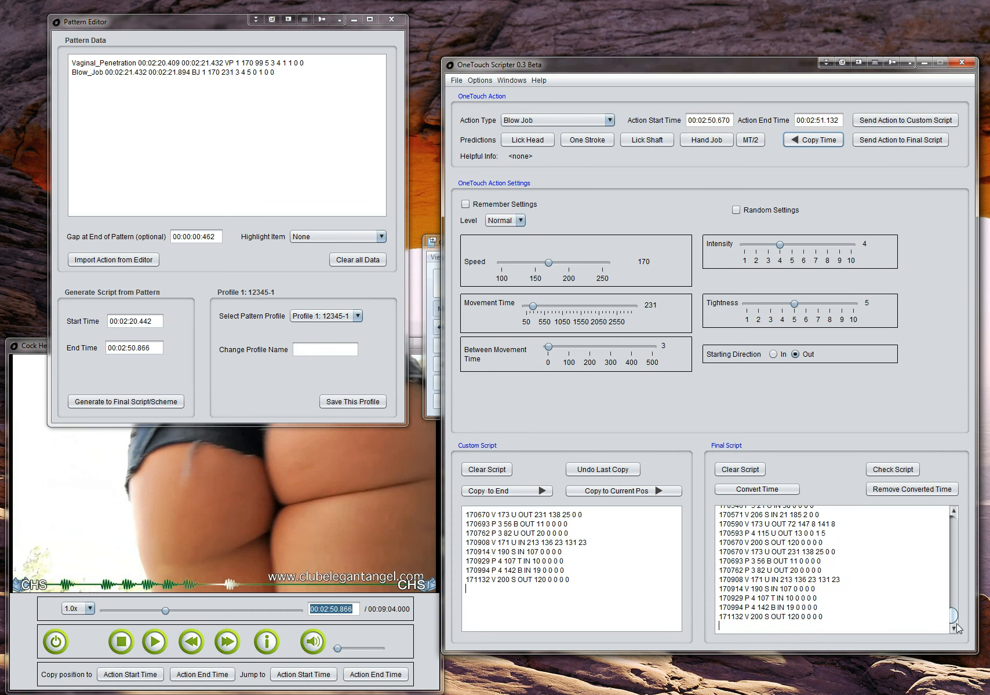